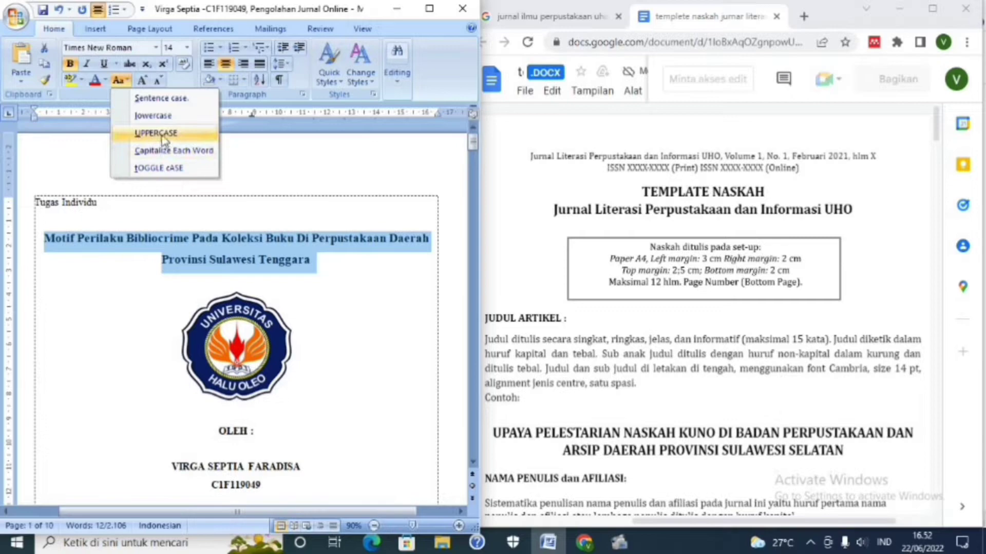
Step: Convert the article title on the cover page to uppercase
left_click(162, 135)
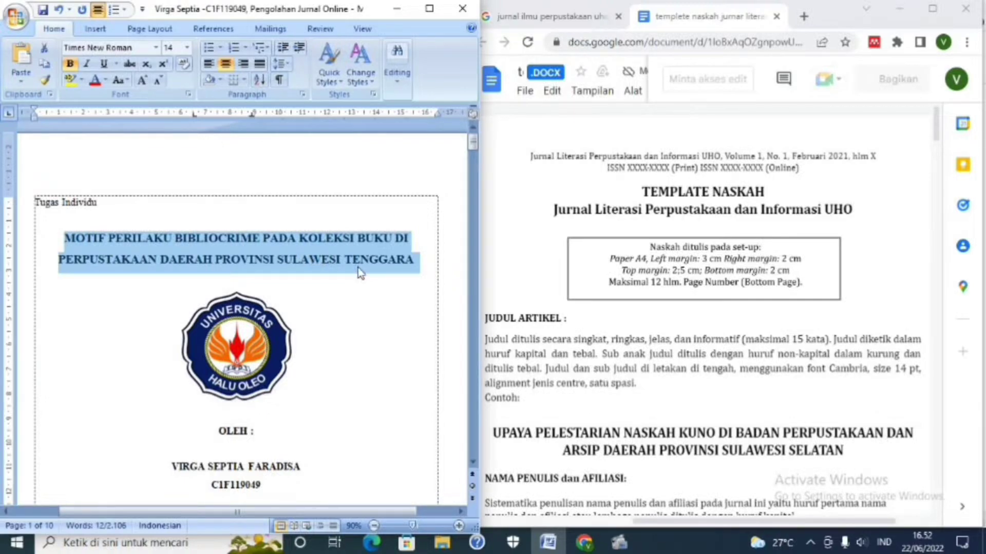
left_click(130, 251)
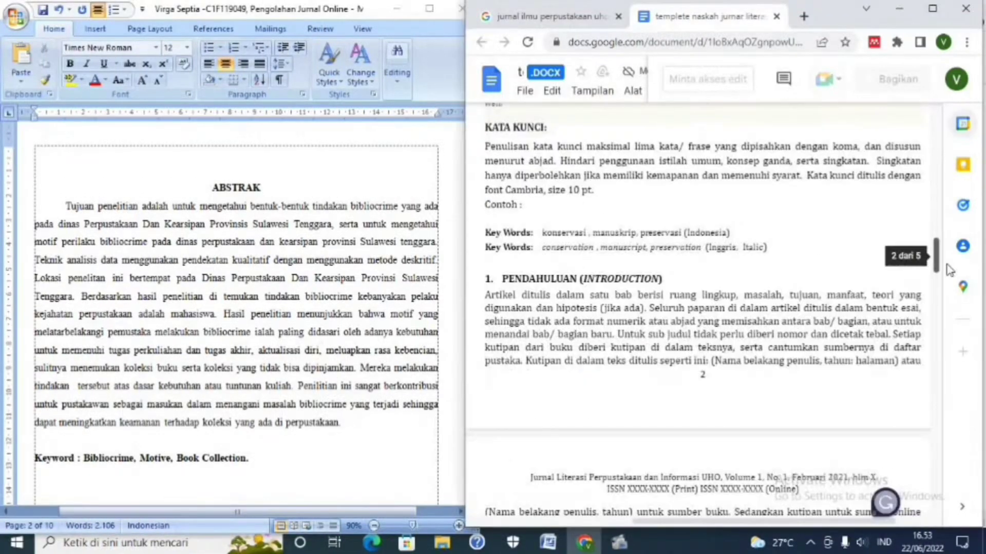
Step: Check the template's keyword rules and colour the Keyword line below the abstract red
left_click_drag(946, 264, 948, 262)
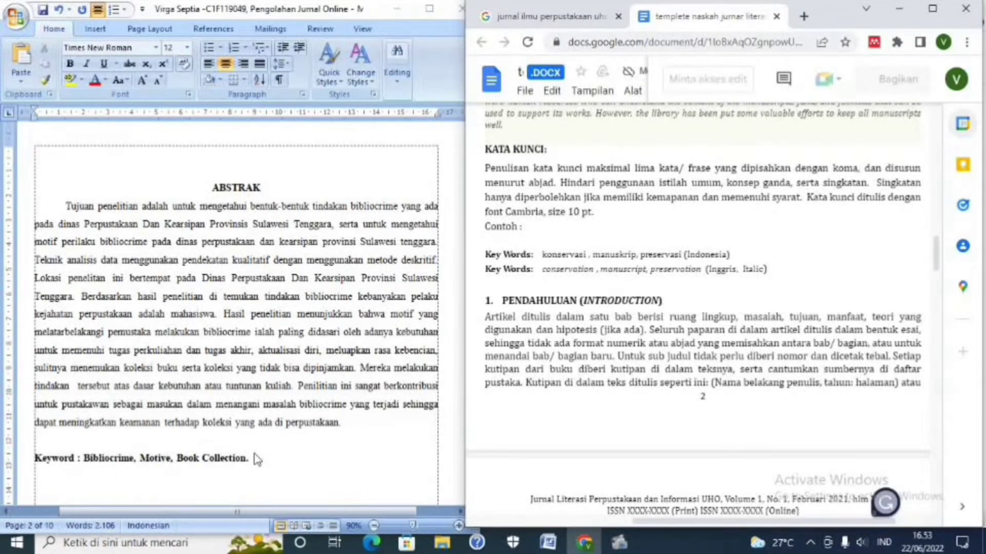
left_click(41, 454)
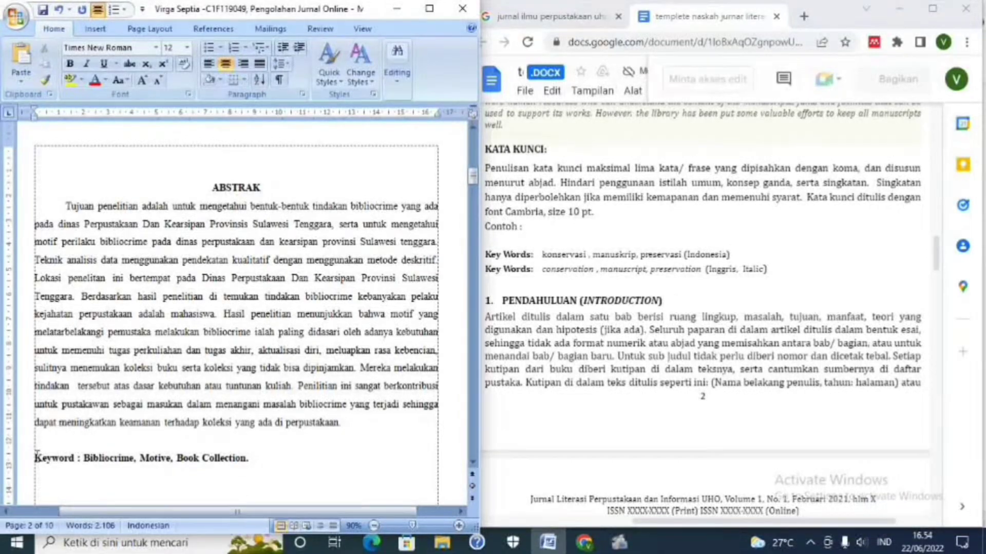
left_click_drag(41, 454, 246, 474)
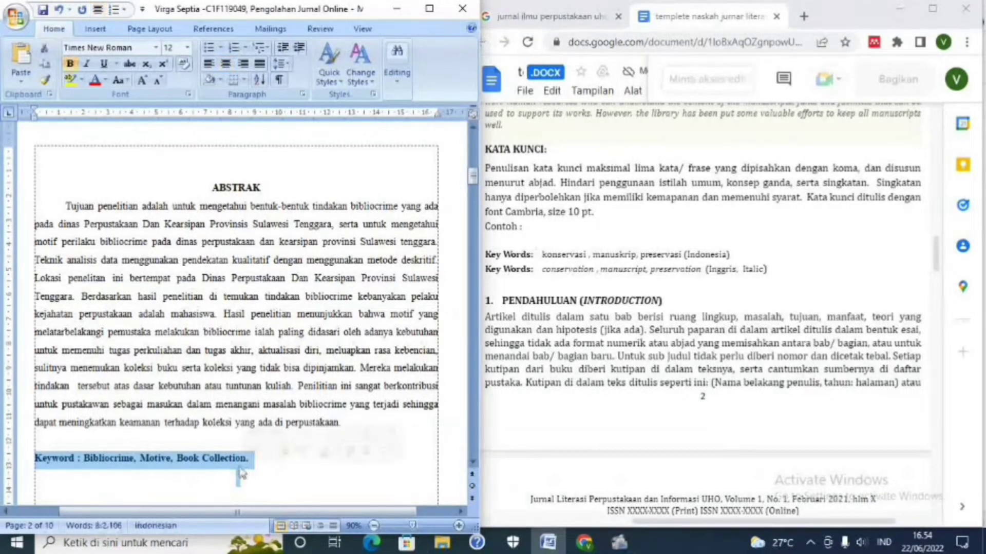
left_click(105, 81)
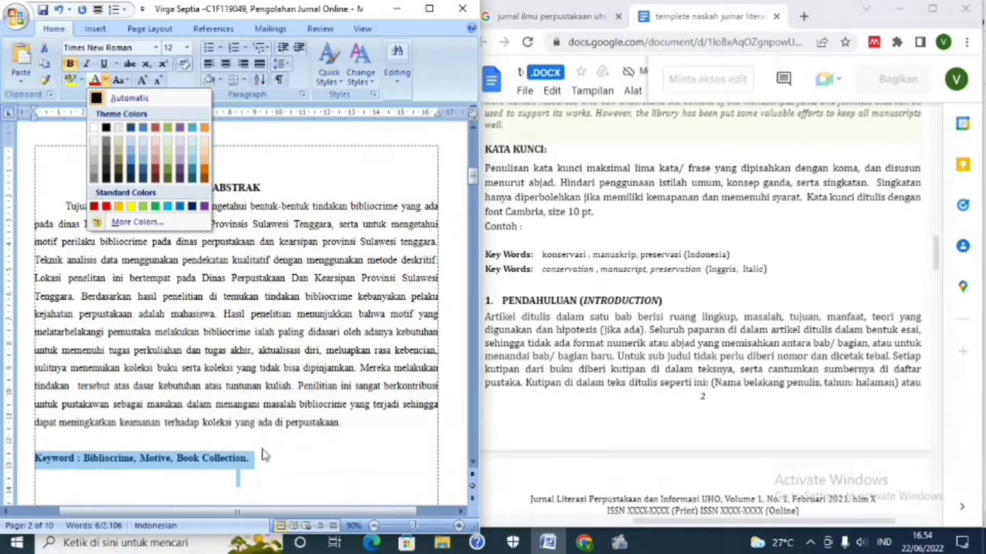
left_click(106, 206)
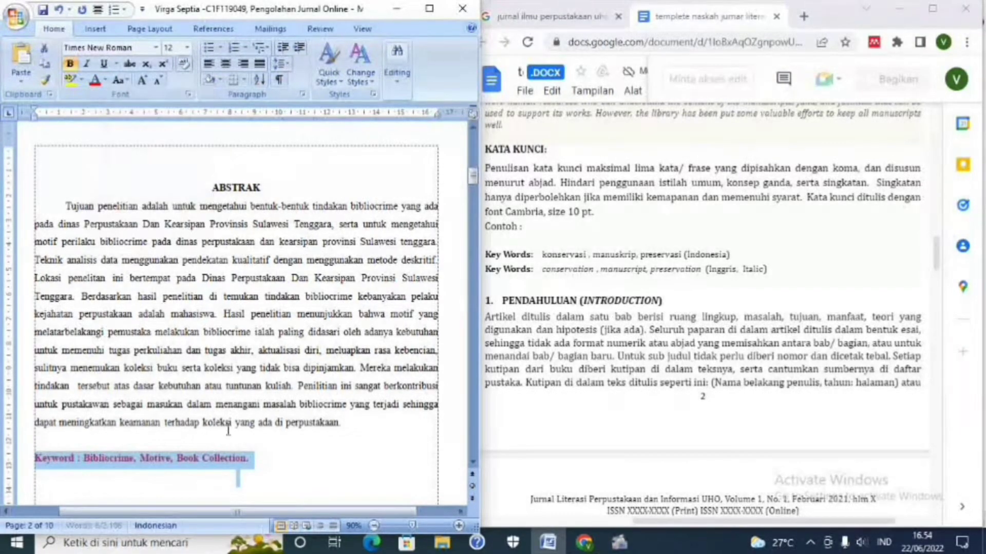
left_click(260, 460)
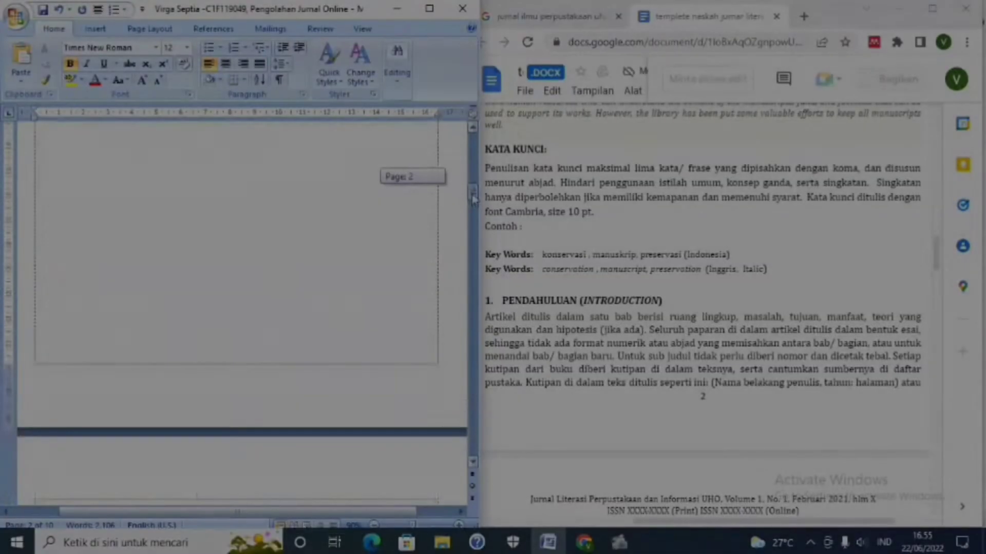
Step: Compare the paper's remaining sections, from the research method through the conclusion to the bibliography, with the journal template's requirements
left_click_drag(473, 203, 473, 215)
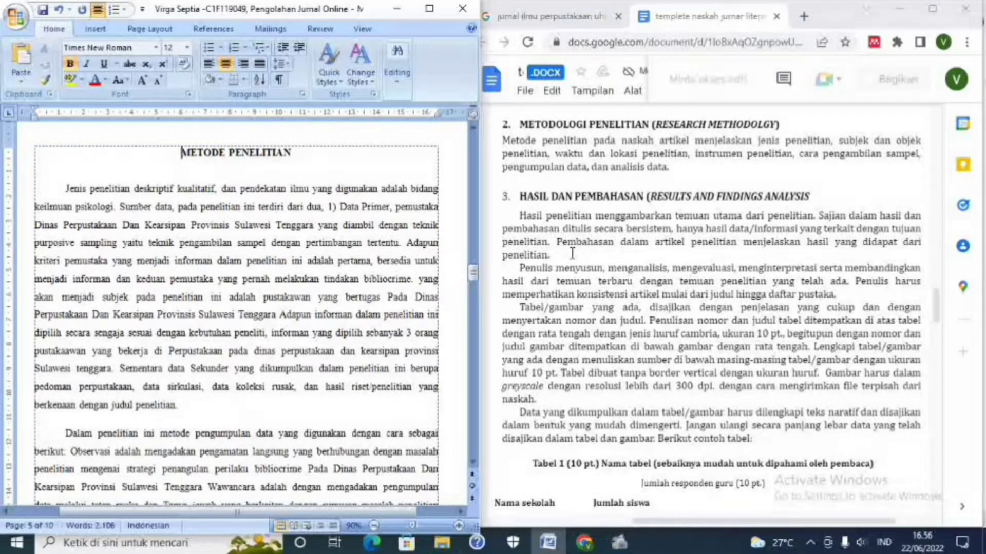
left_click(471, 276)
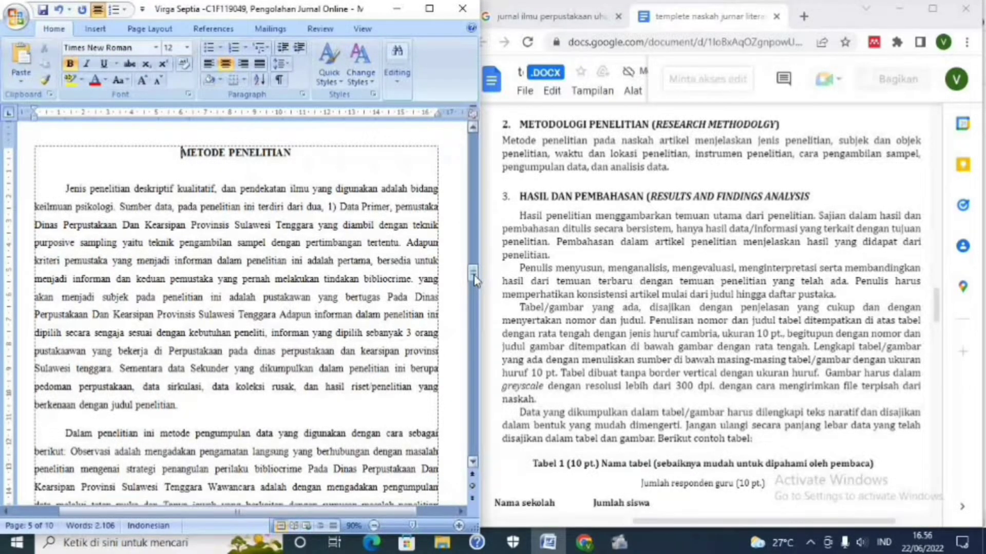
left_click_drag(474, 279, 474, 313)
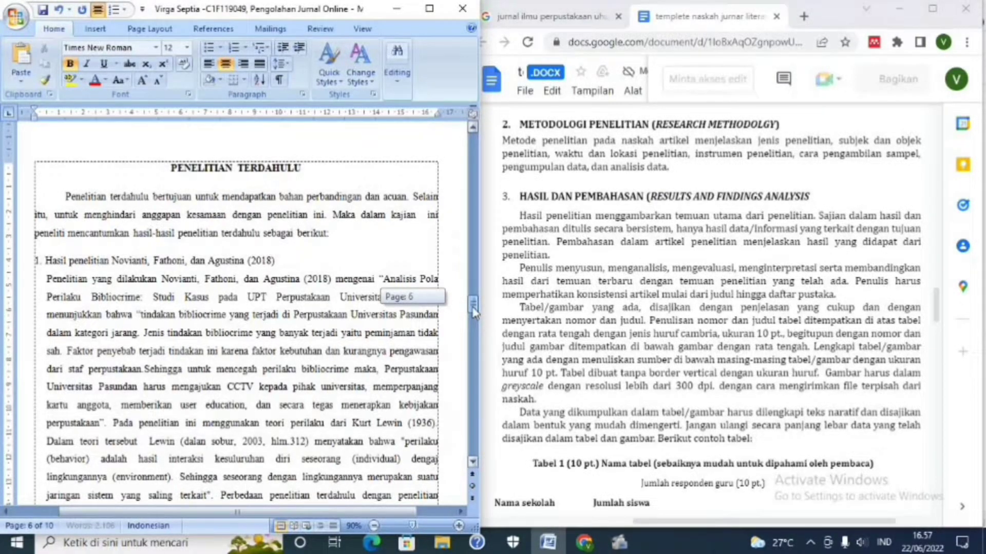
left_click_drag(475, 312, 475, 349)
left_click_drag(473, 352, 469, 380)
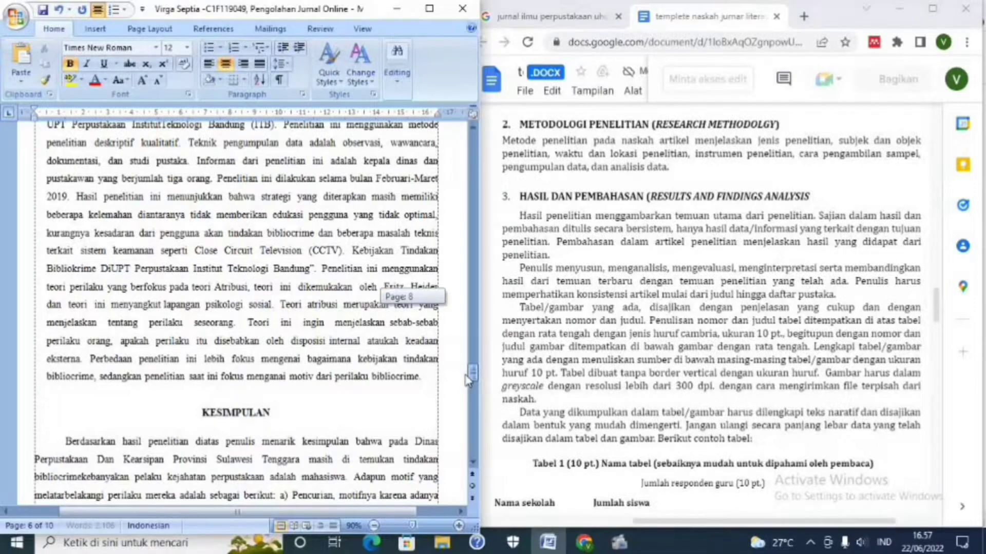
left_click_drag(468, 381, 467, 386)
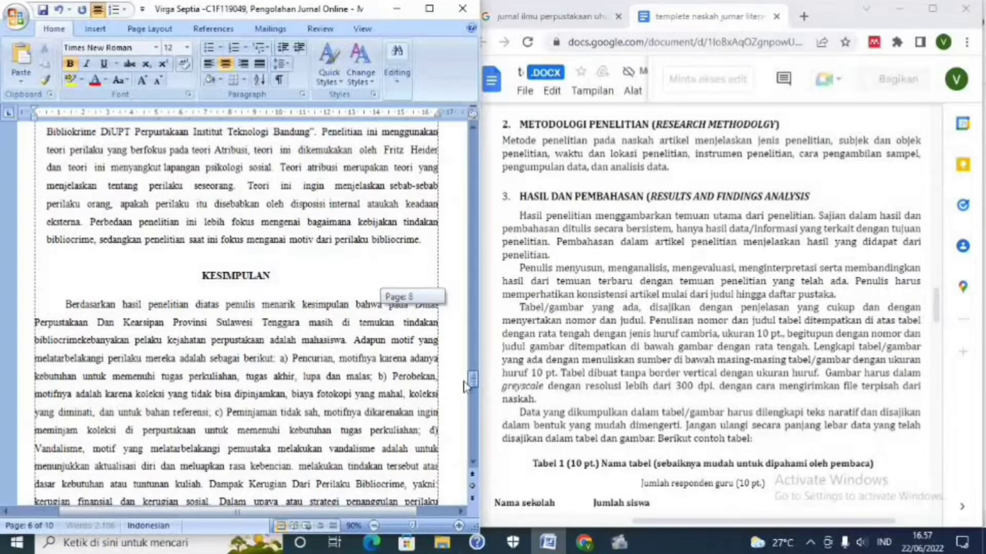
left_click_drag(464, 386, 464, 386)
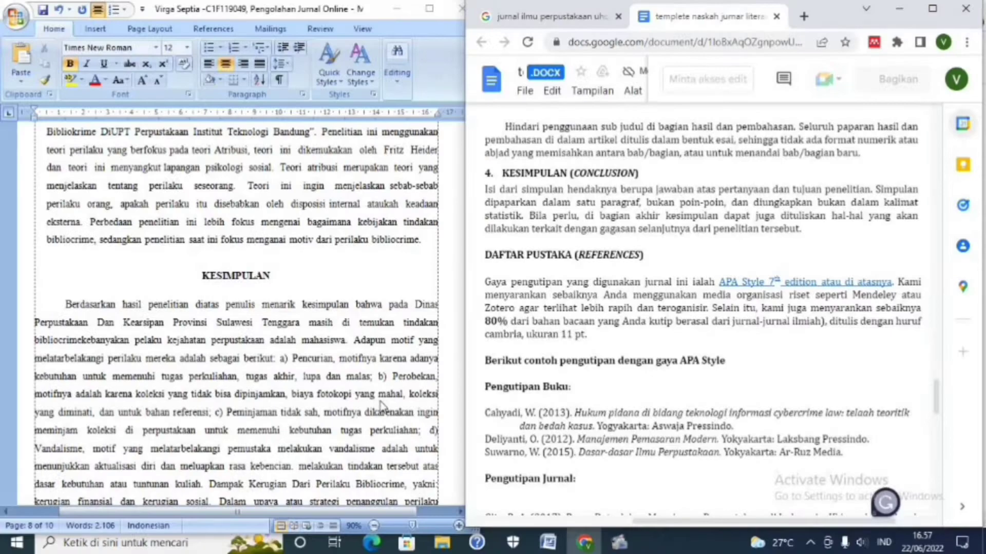
left_click(380, 405)
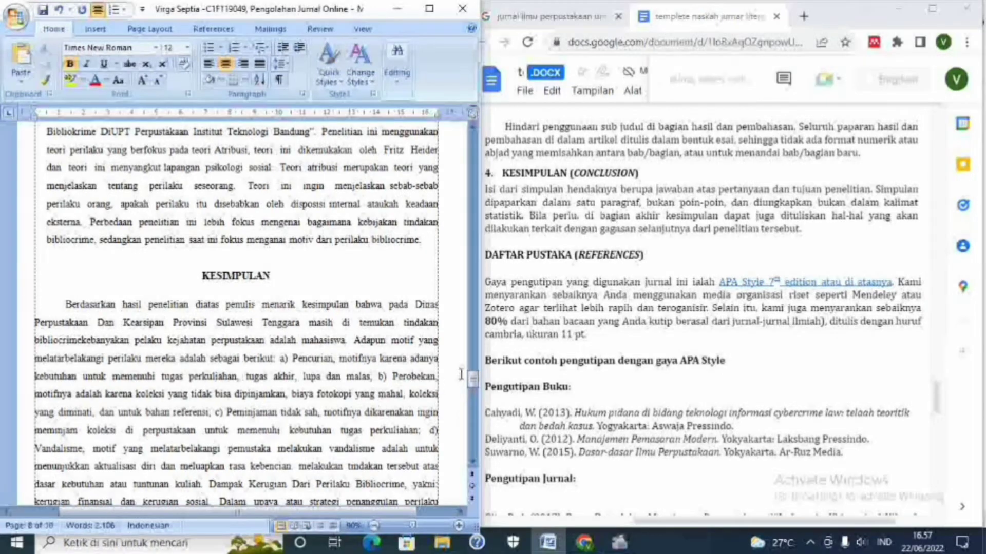
left_click_drag(475, 384, 477, 391)
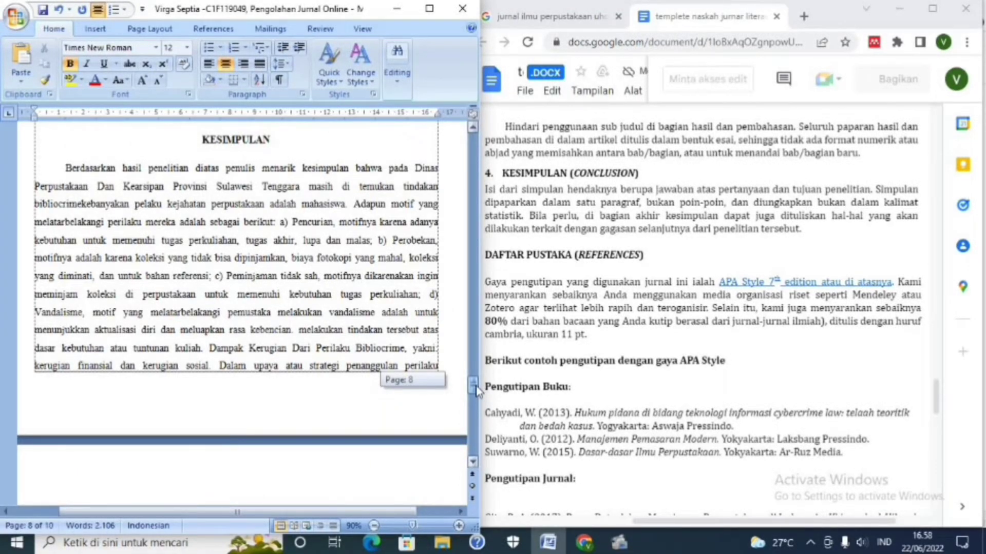
left_click_drag(476, 391, 295, 316)
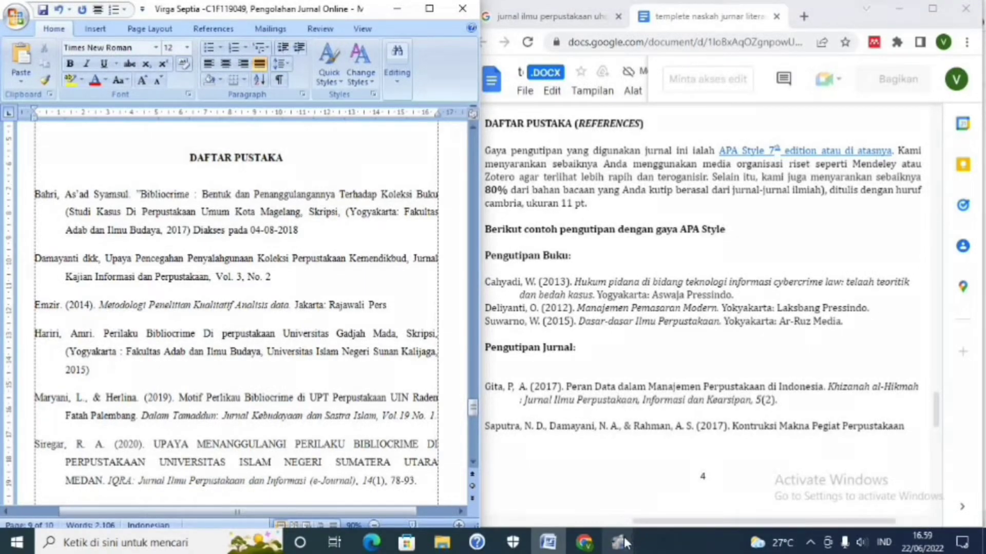
mouse_move(622, 546)
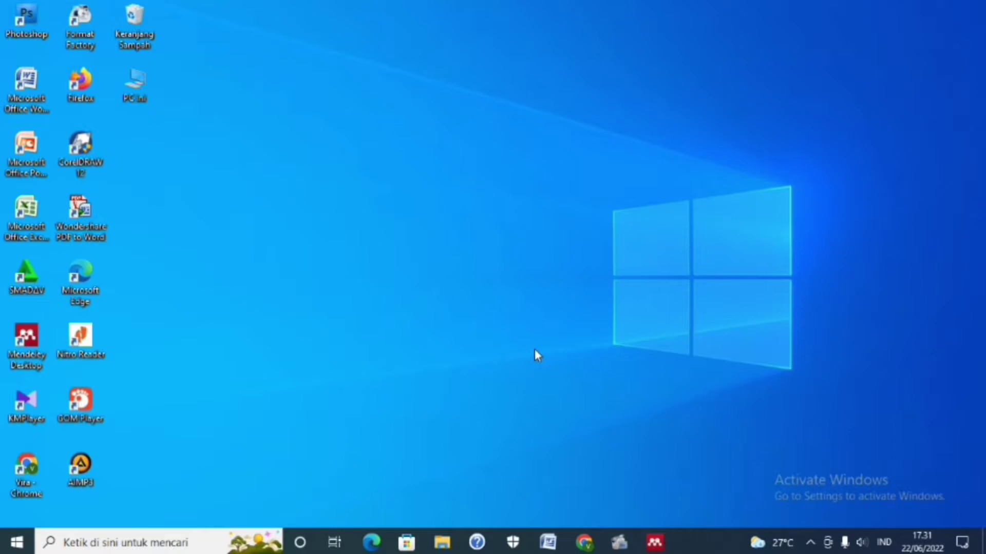
Step: Look through the article PDFs in New folder in File Explorer and minimise the window
mouse_move(441, 551)
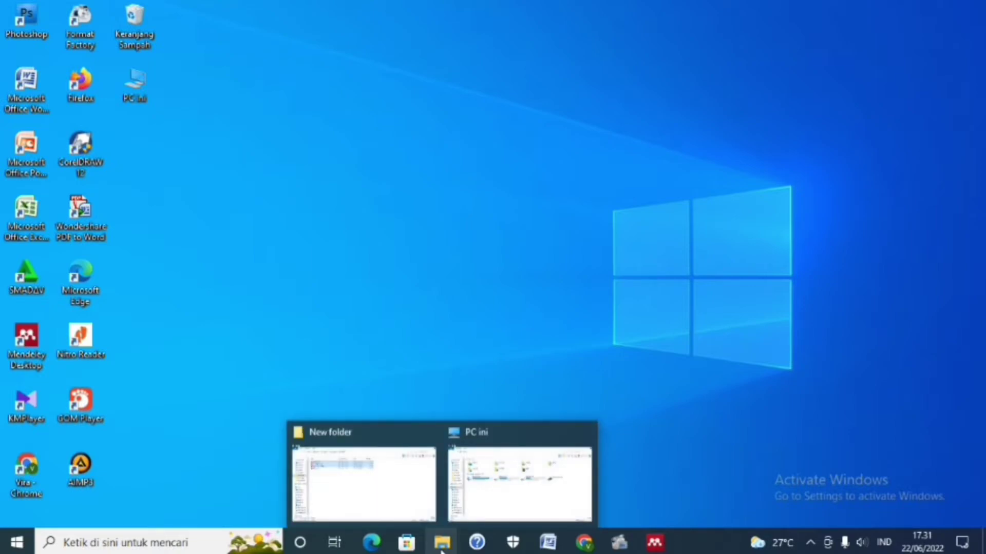
left_click(391, 505)
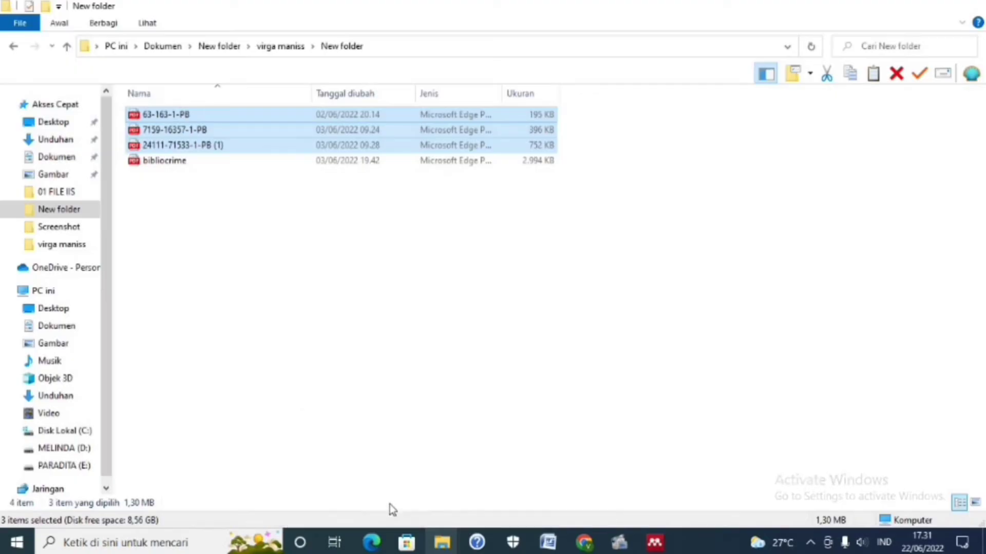
left_click(347, 262)
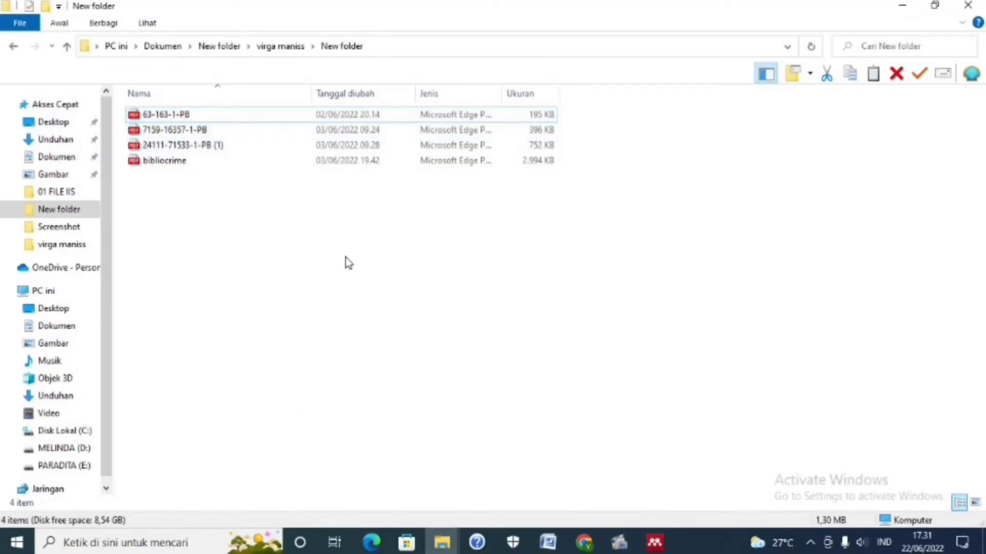
left_click(906, 9)
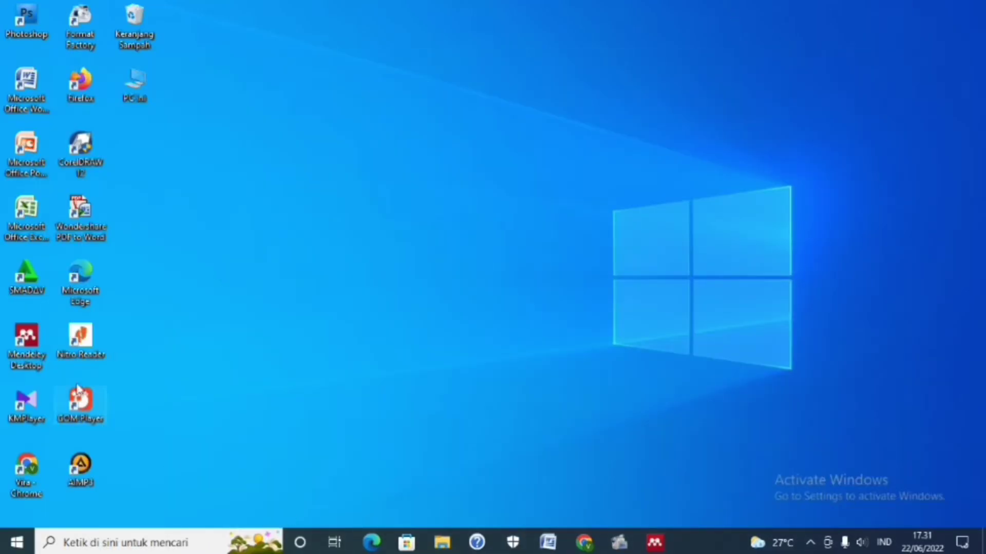
Step: Open Mendeley Desktop and maximise its window
double_click(50, 339)
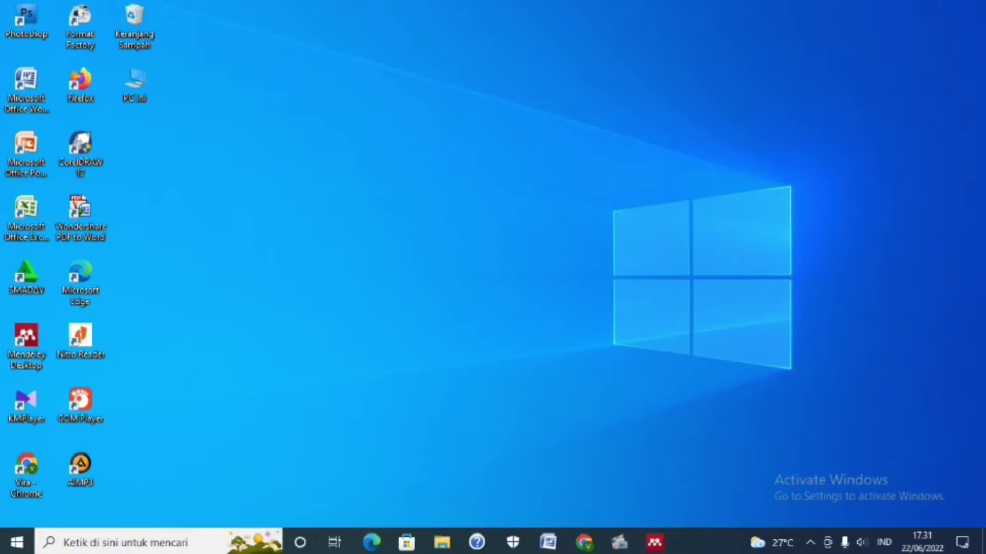
left_click(661, 549)
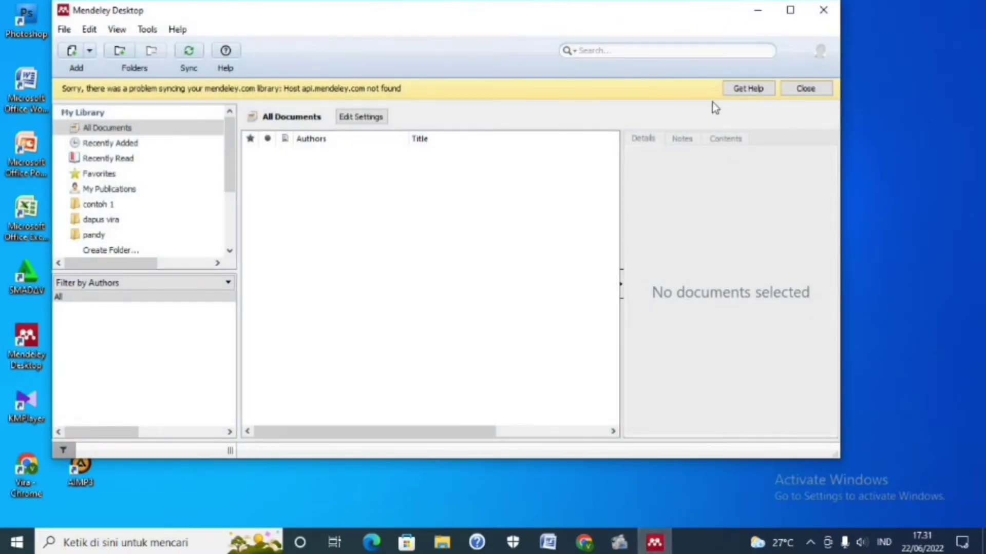
double_click(744, 11)
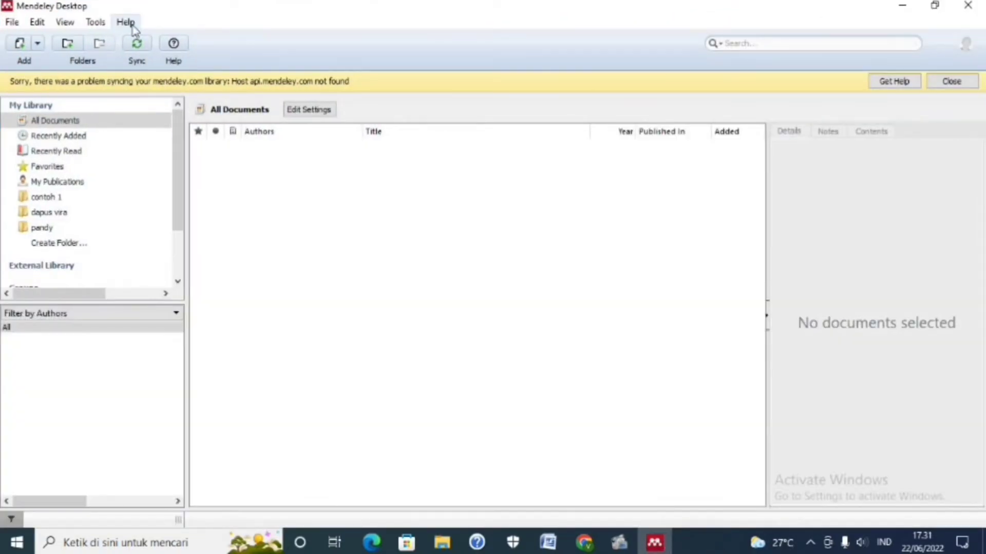
Step: Check Mendeley's MS Word plugin status and show its citation tools in a blank Word document
left_click(96, 26)
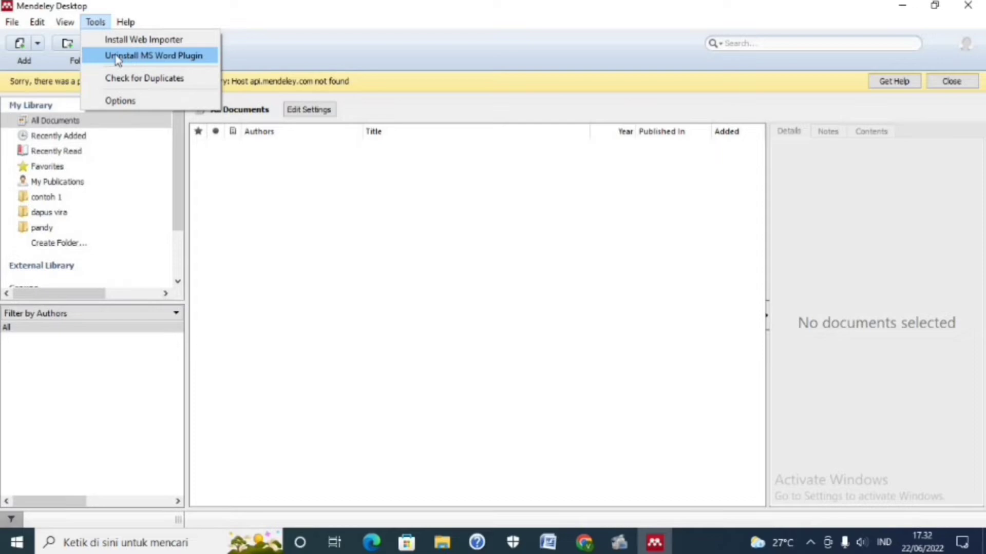
left_click(547, 543)
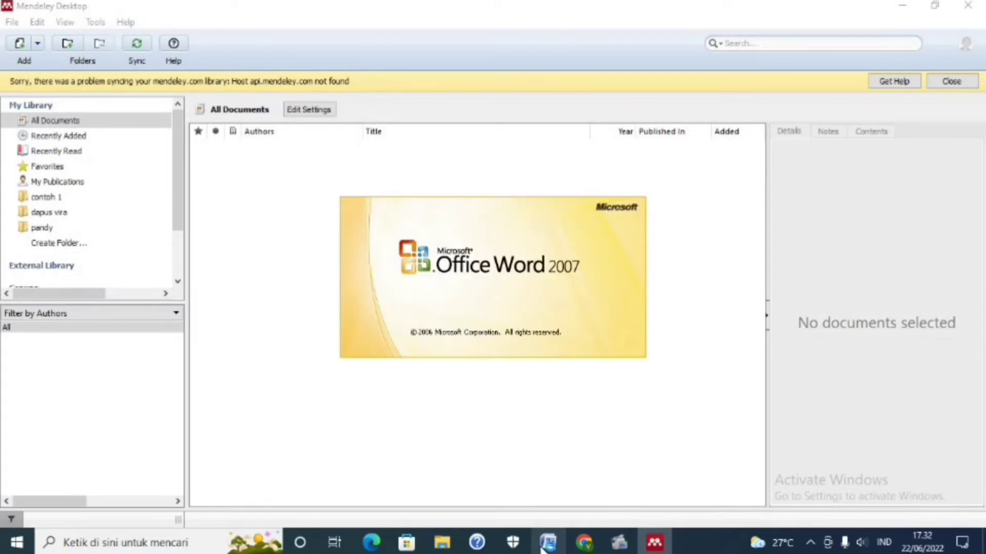
left_click(202, 27)
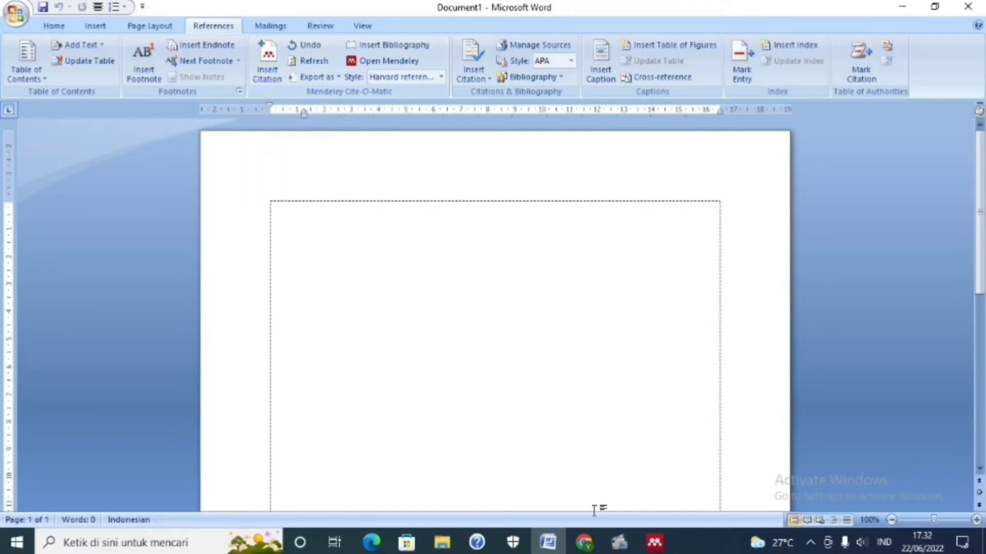
left_click(654, 542)
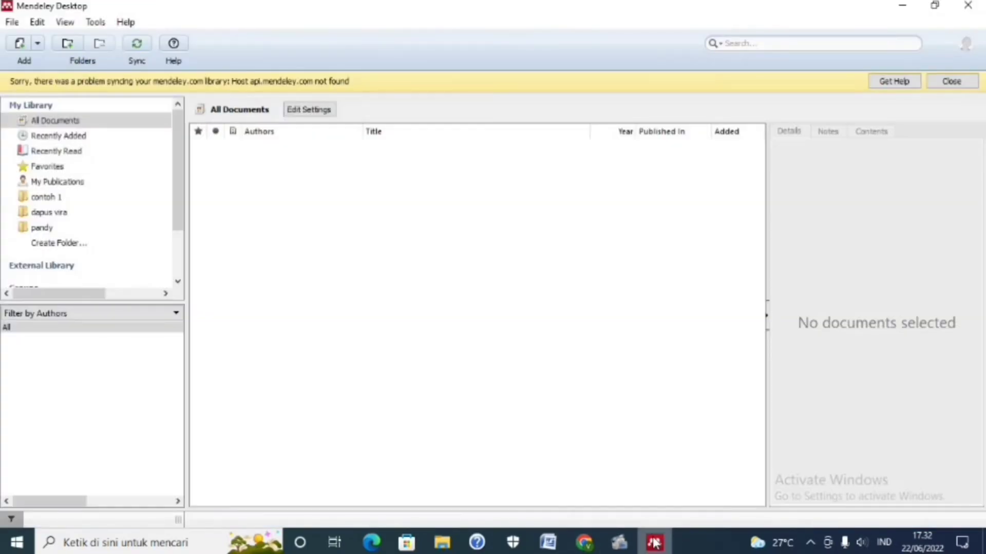
left_click(21, 44)
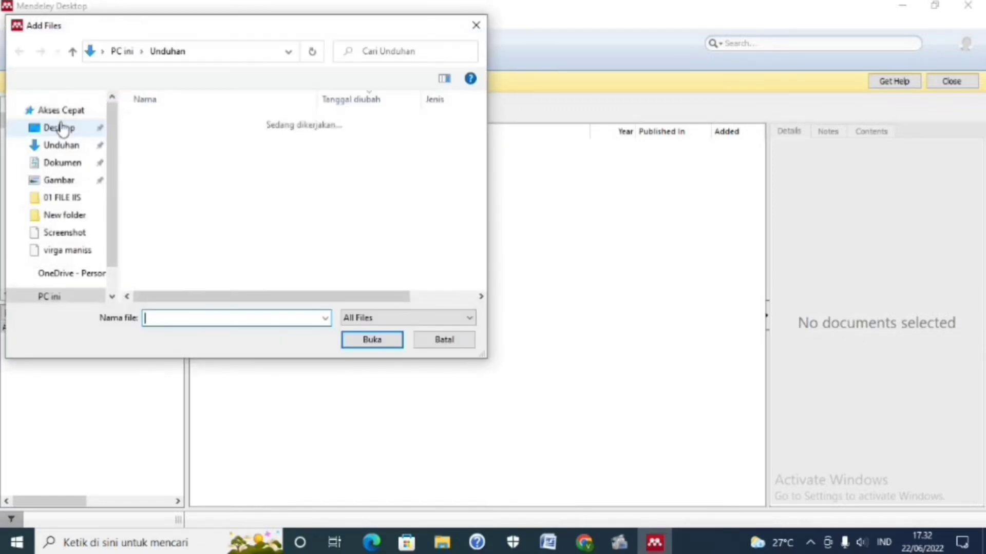
left_click(198, 151)
left_click(377, 341)
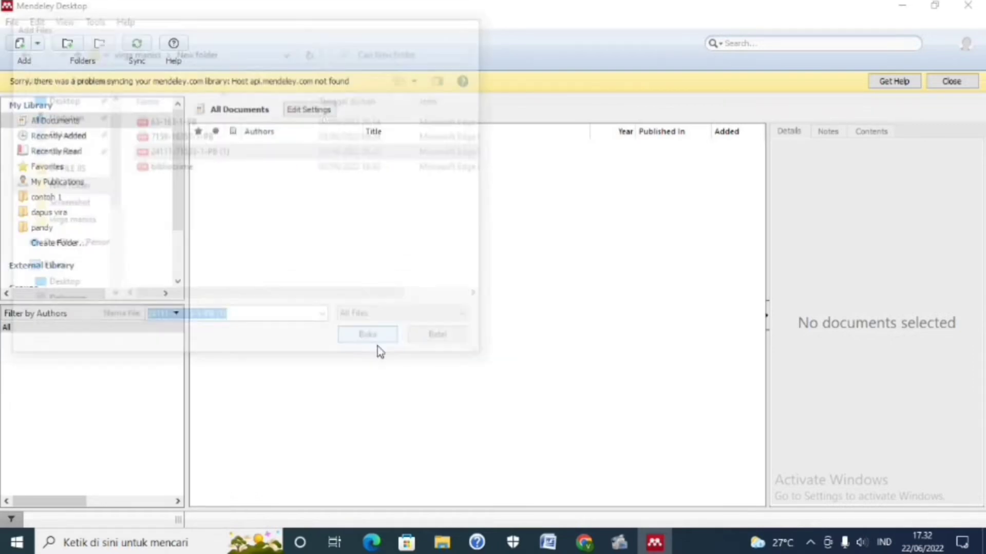
Step: Review the added article's bibliographic details and open its PDF for reading
left_click(412, 154)
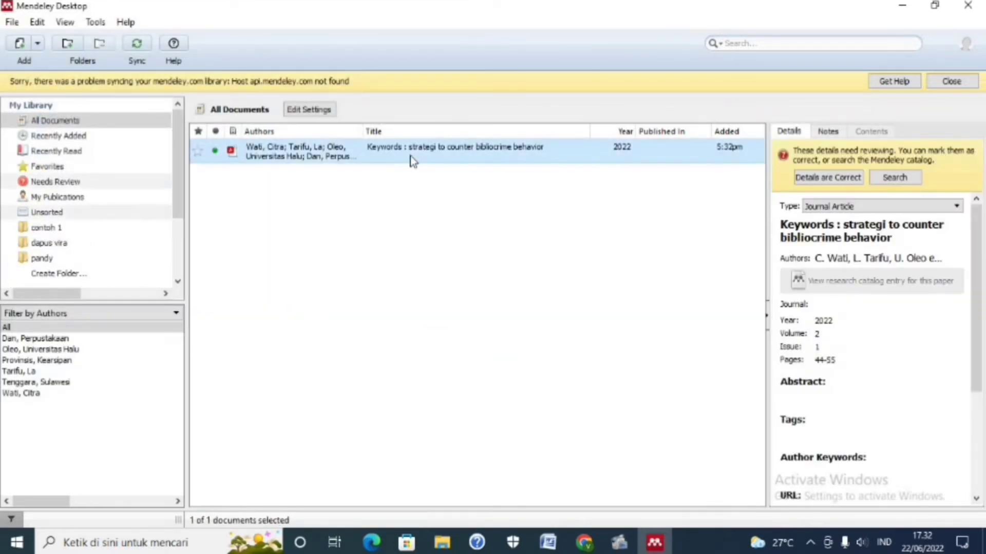
mouse_move(980, 285)
left_mouse_down()
mouse_move(967, 356)
mouse_move(951, 385)
mouse_move(974, 327)
mouse_move(975, 280)
left_mouse_up()
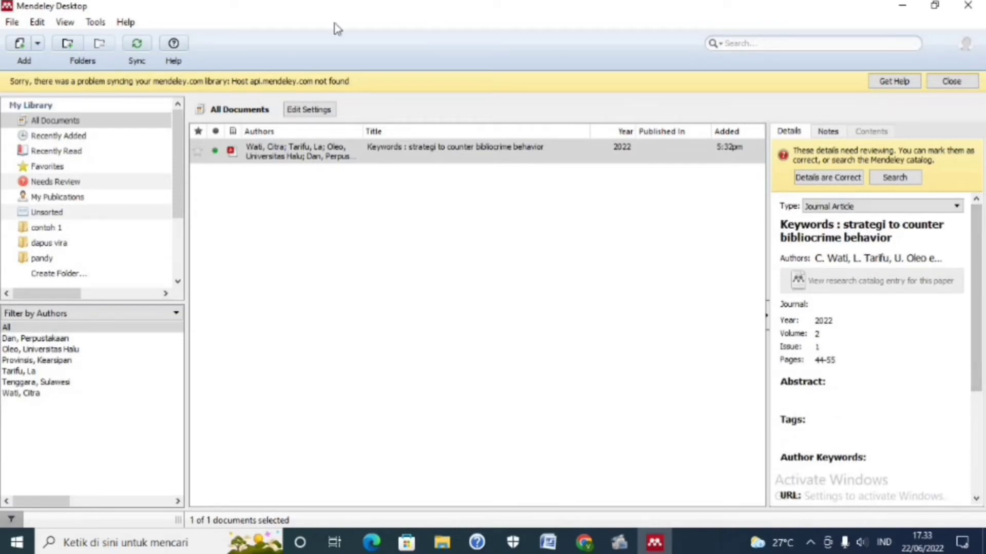
left_click(313, 150)
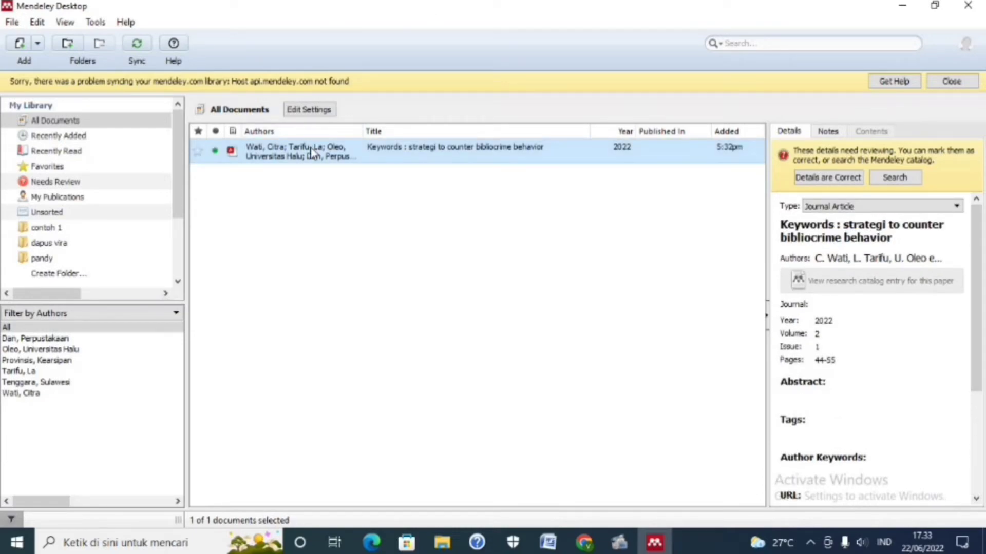
double_click(312, 150)
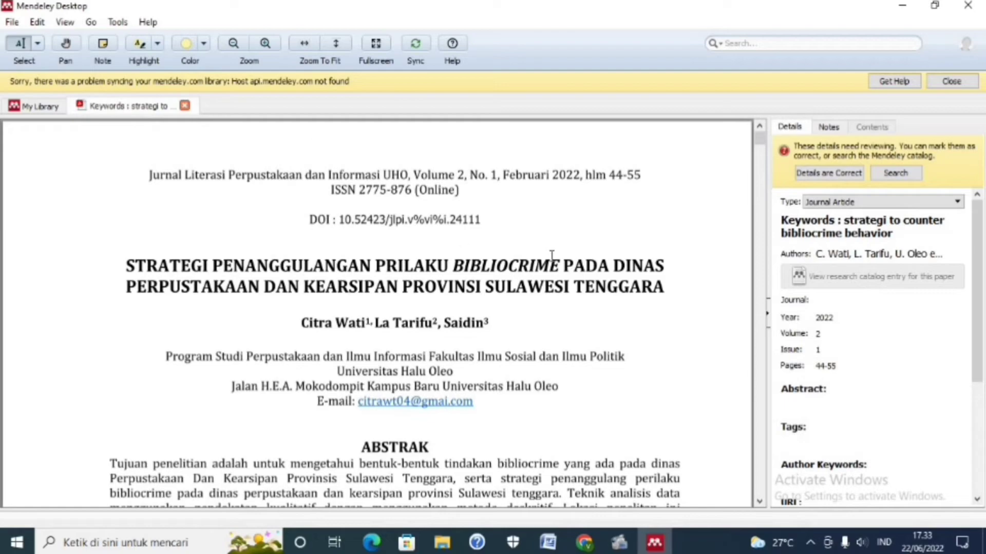
Step: Copy the opening passage of the article's Pendahuluan section, through its 2019, p.7 citation, and switch to the Word document
left_click_drag(760, 138, 767, 163)
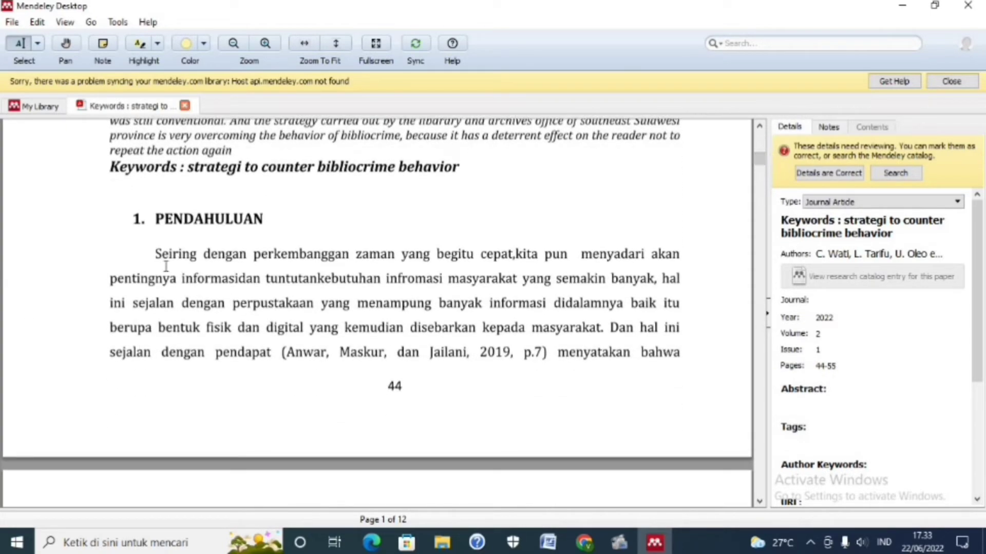
left_click_drag(156, 254, 440, 376)
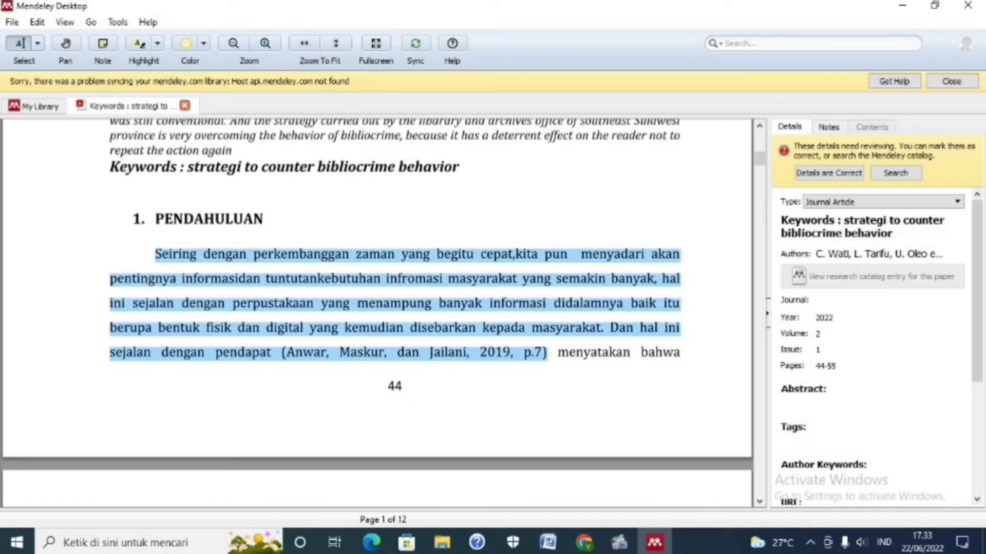
left_click(548, 543)
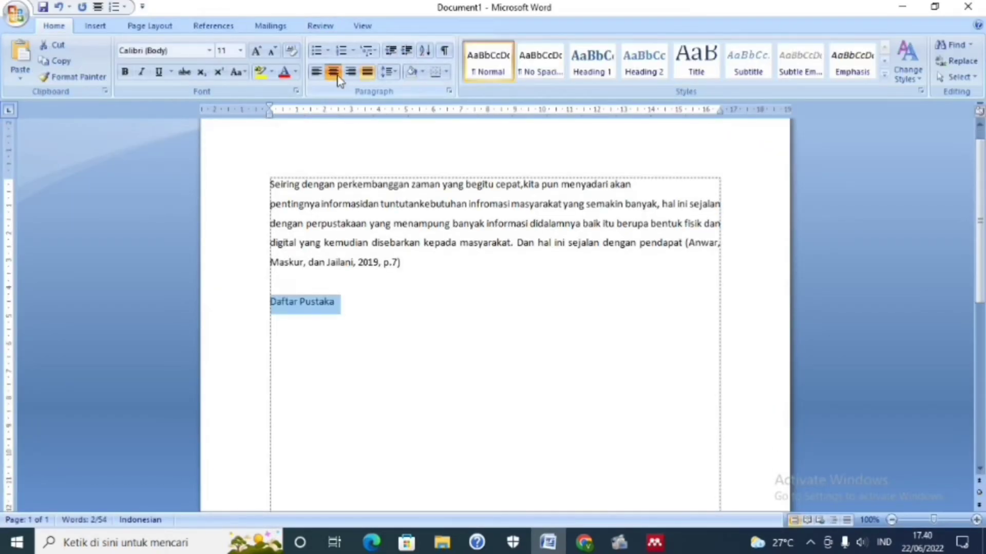
Step: Centre the Daftar Pustaka heading and format it in bold 12 pt Times New Roman
left_click(338, 79)
left_click(209, 51)
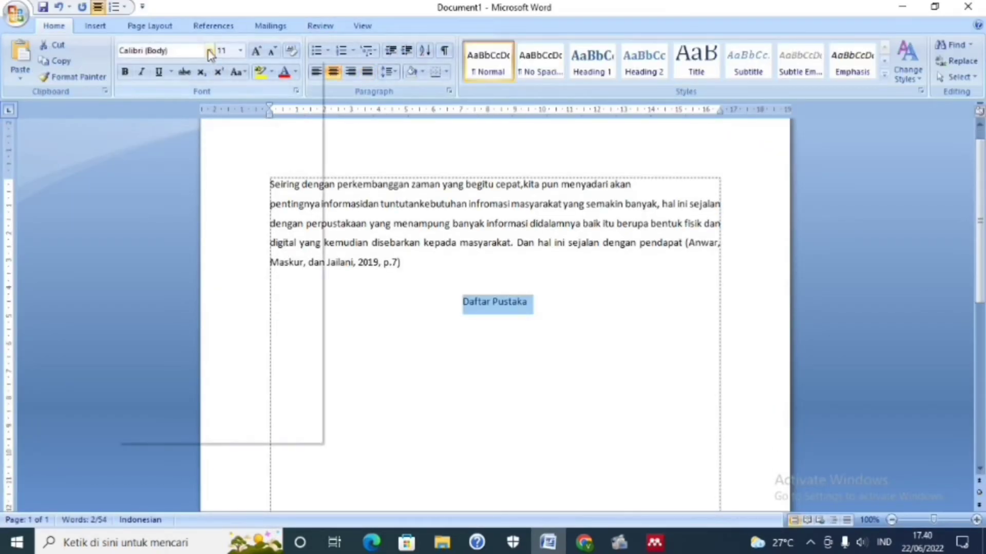
left_click(217, 123)
left_click(240, 51)
left_click(221, 116)
left_click(124, 72)
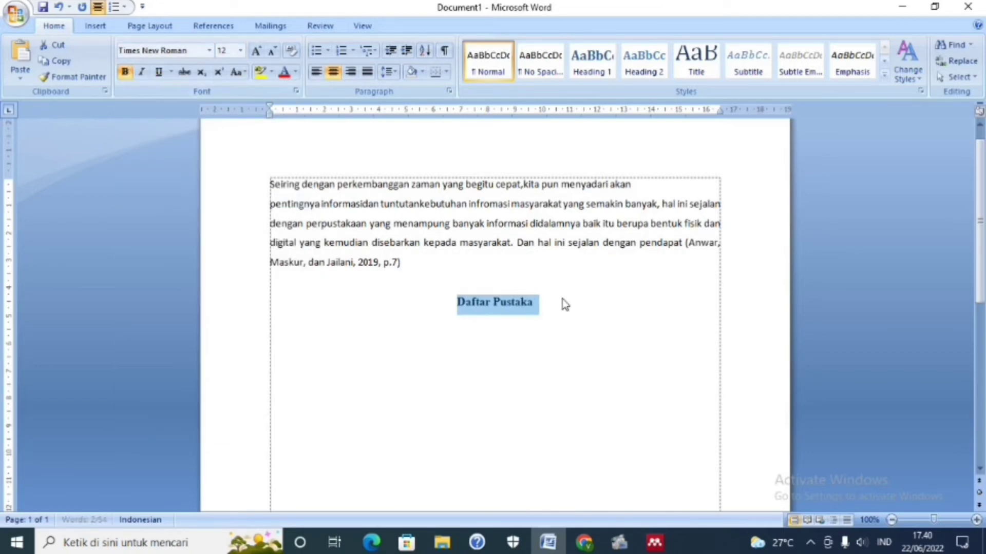
Step: Insert a Mendeley citation of the 2022 bibliocrime article below the Daftar Pustaka heading, finding it by the first author's surname
left_click(562, 318)
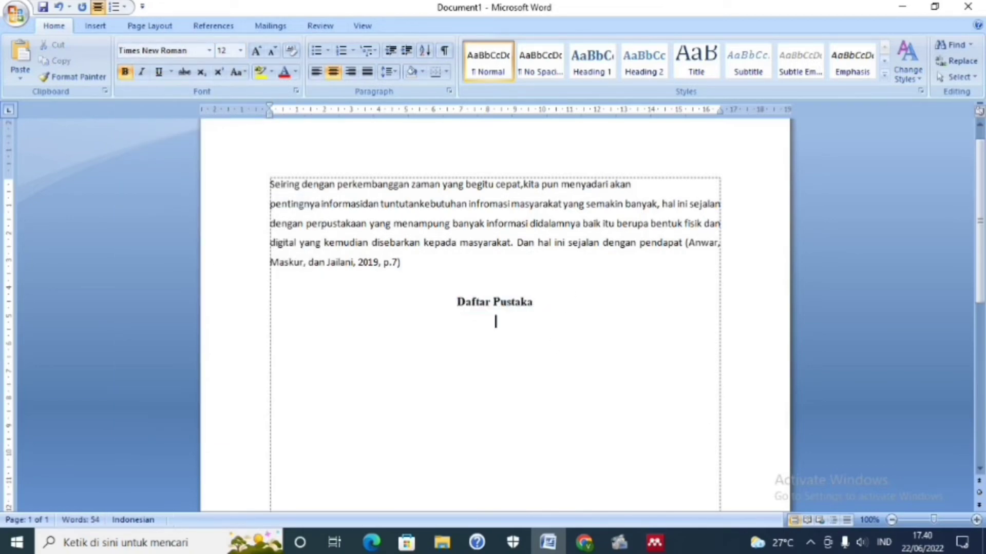
left_click(213, 26)
left_click(267, 76)
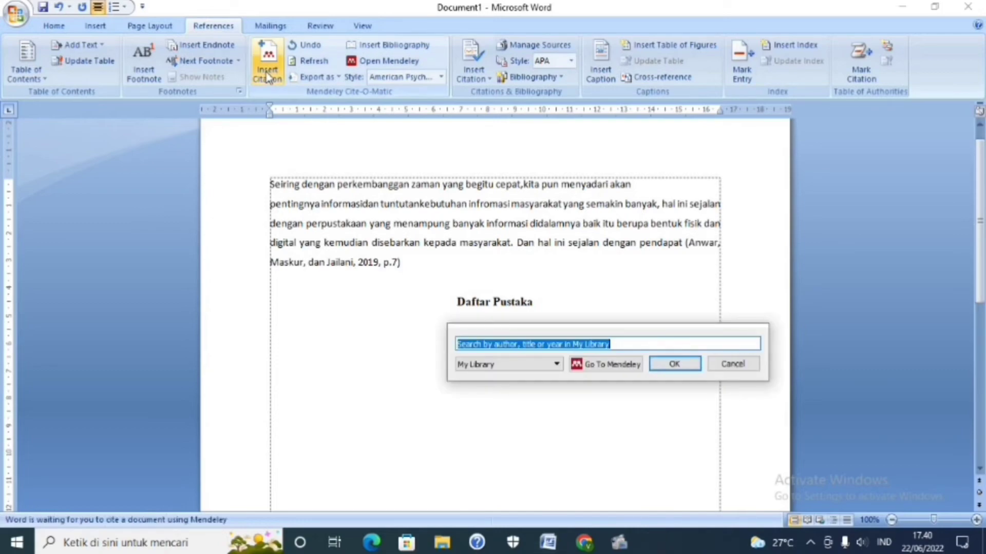
type("w")
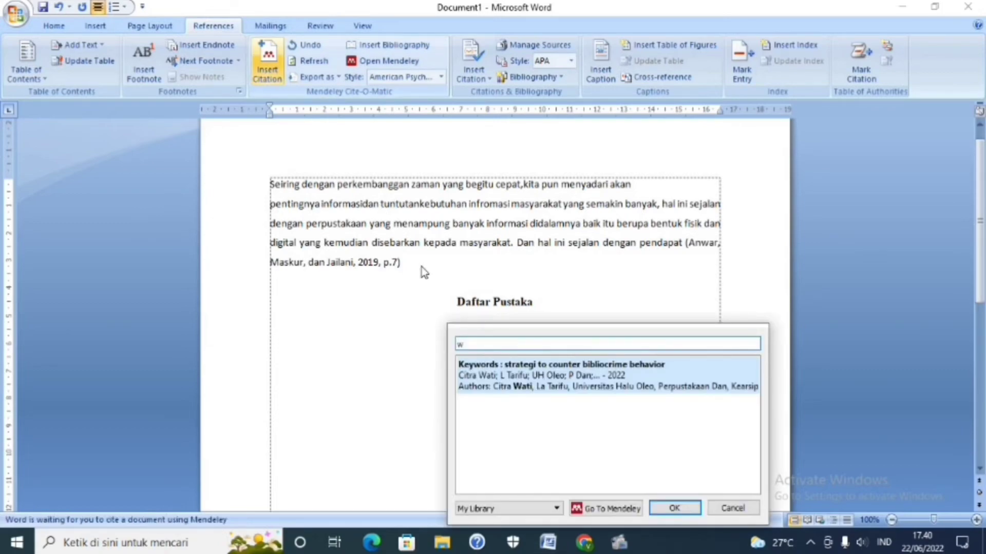
type("ati")
left_click(569, 395)
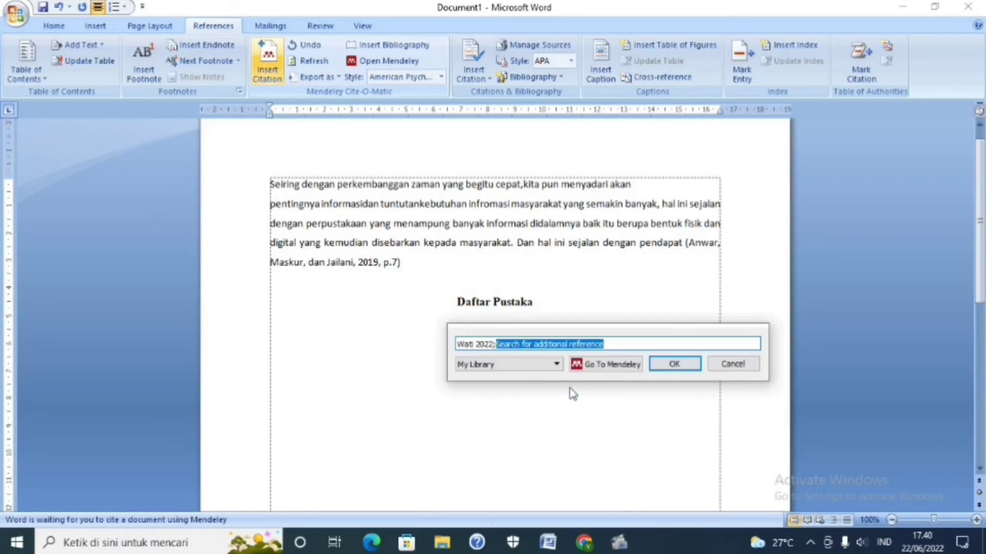
left_click(674, 365)
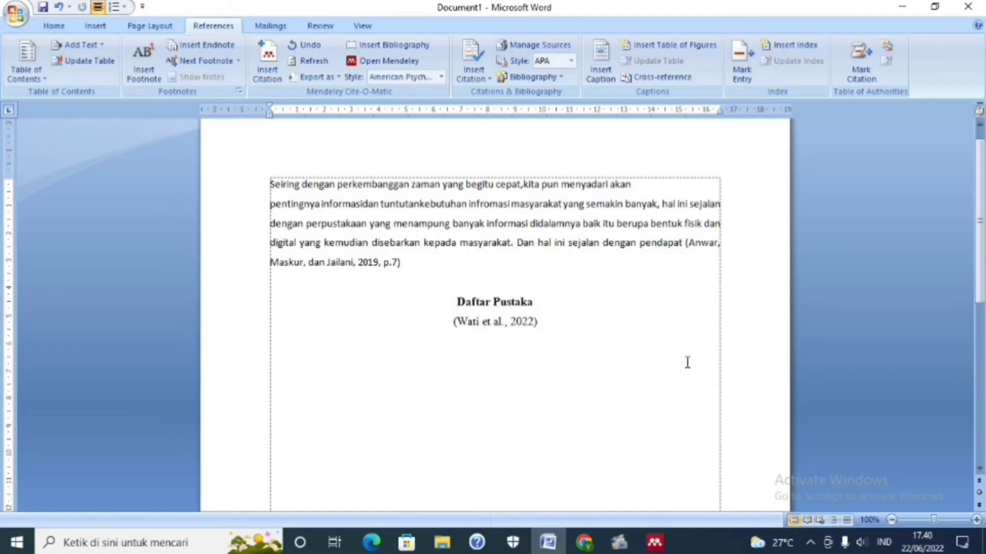
Step: Try the IEEE citation style in Mendeley, and set the style to American Sociological Association 6th edition
left_click(440, 78)
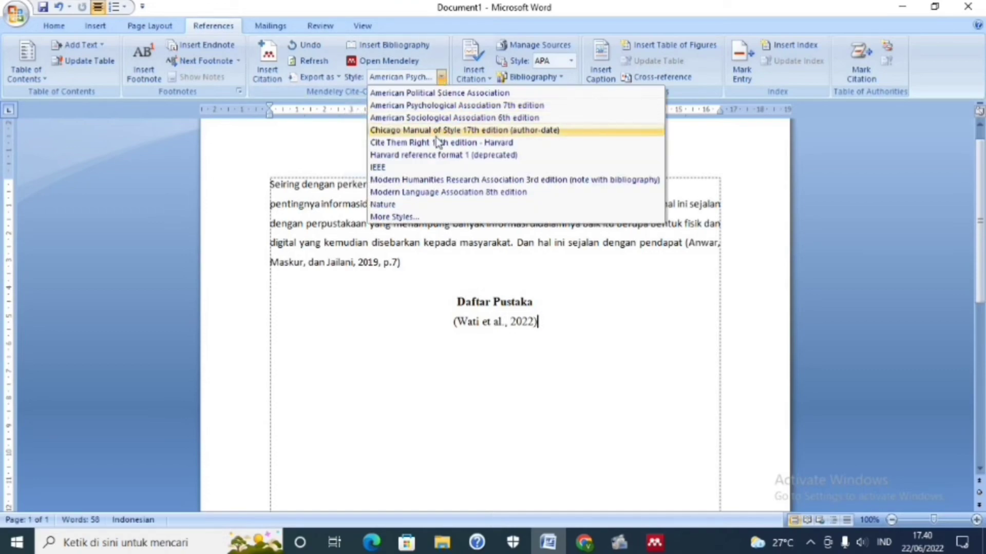
left_click(427, 169)
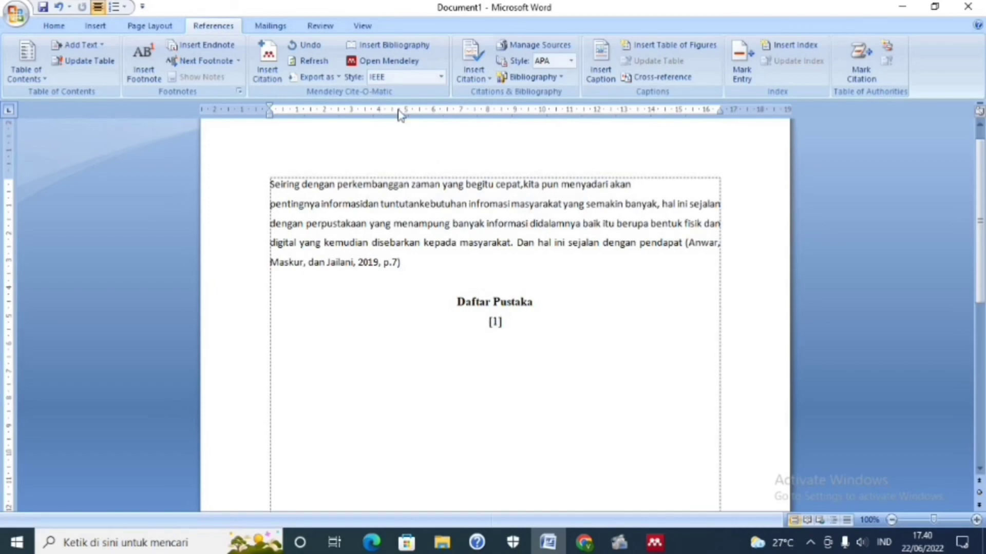
left_click(441, 77)
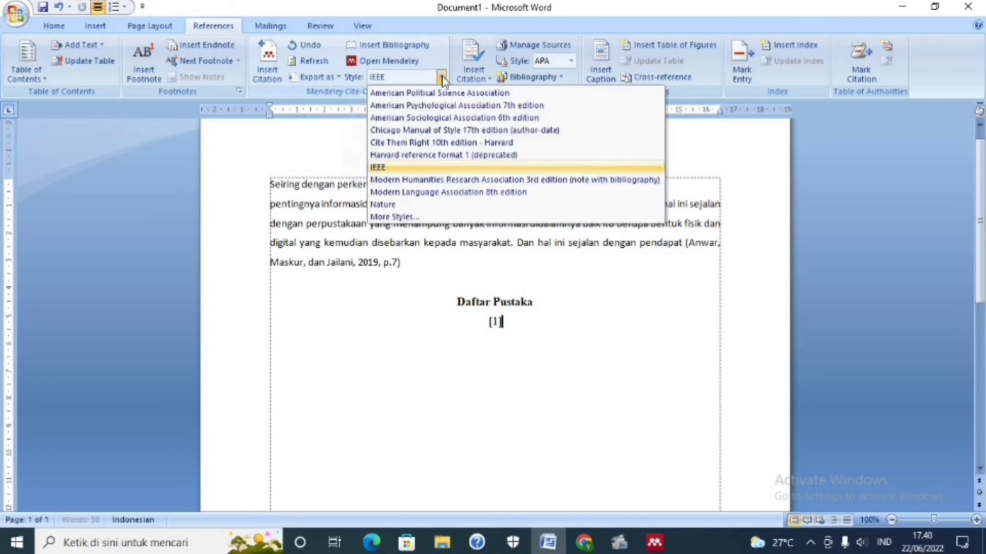
left_click(454, 118)
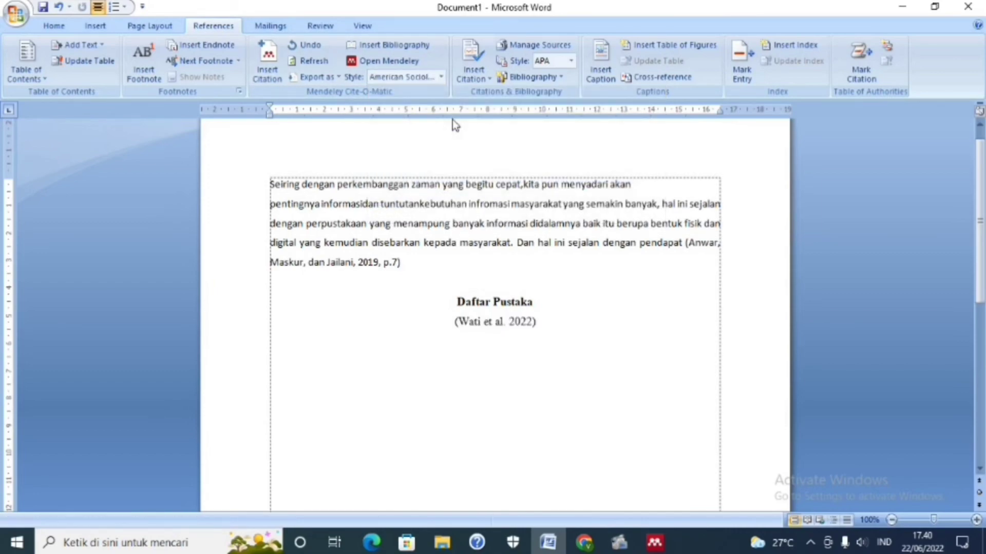
Step: Insert the Mendeley bibliography on a new line below the citation under Daftar Pustaka
key("Return")
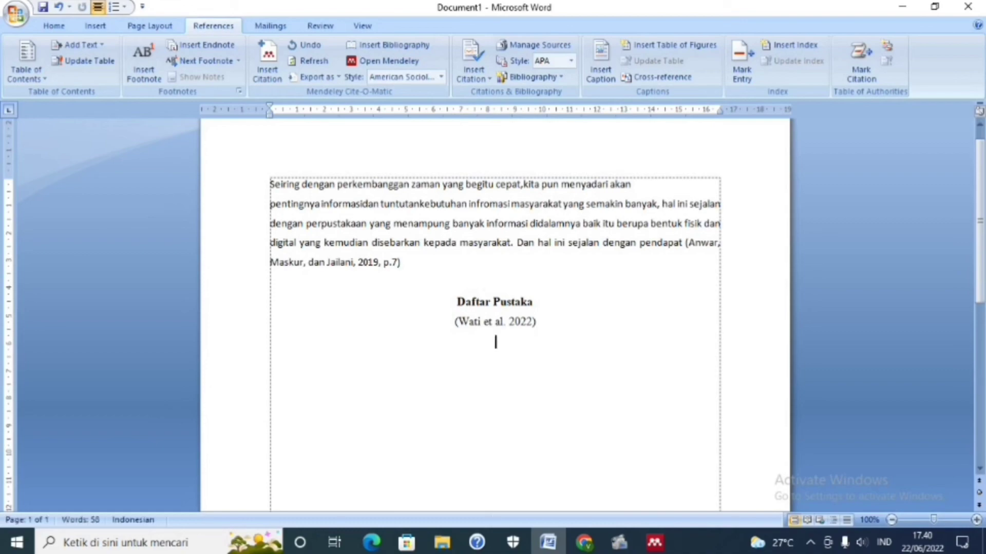
left_click(397, 44)
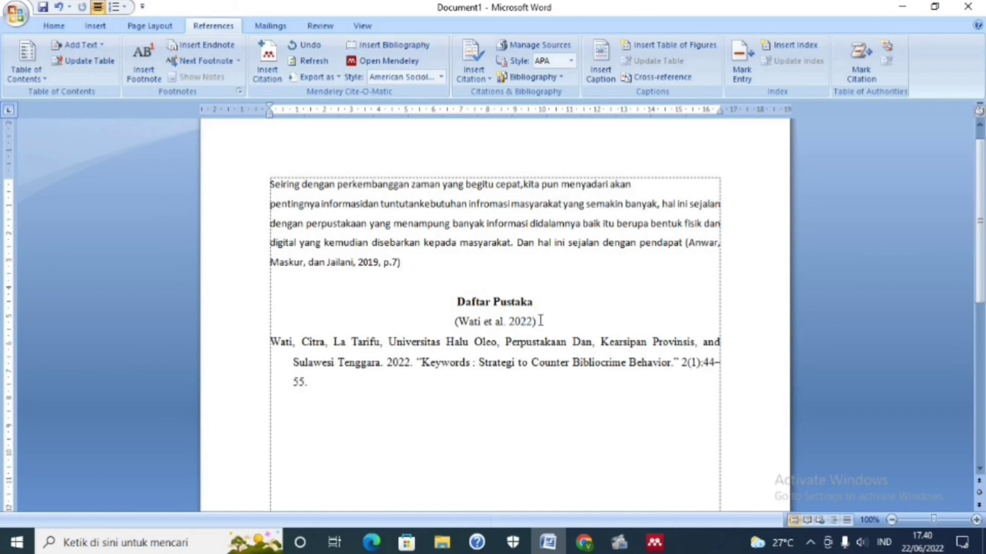
left_click_drag(540, 321, 475, 321)
left_click(547, 404)
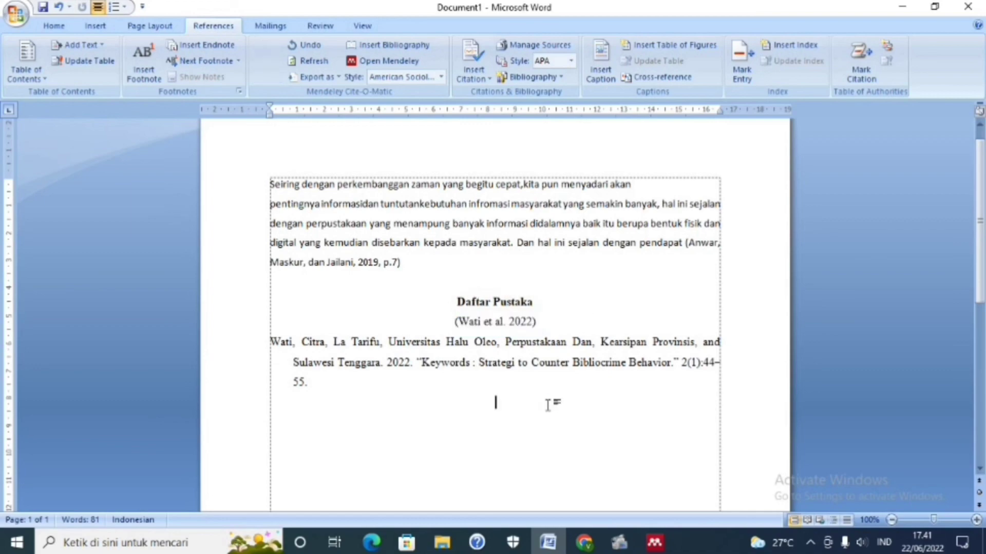